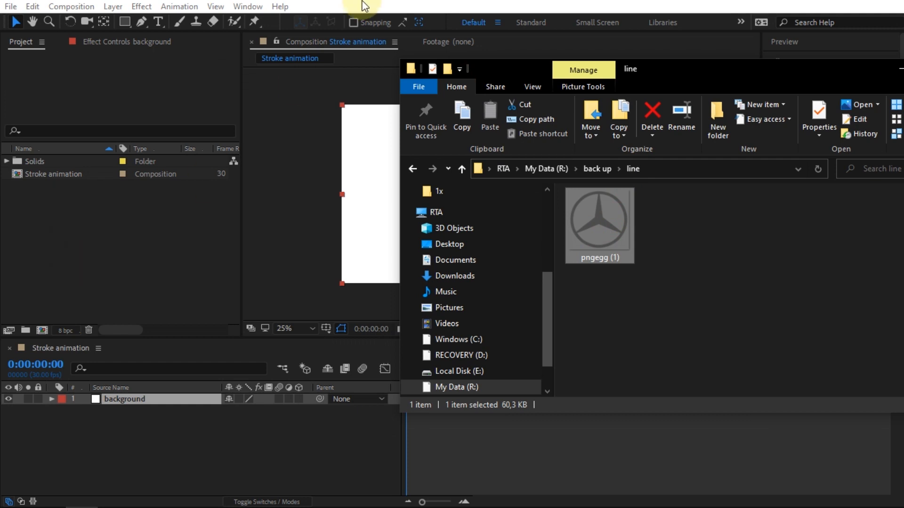
Place the pngegg (1).png logo above the background layer and Auto-trace its Alpha channel on the current frame with Blur off.
{"action": "left_click_drag", "start_coordinate": [36, 162], "coordinate": [501, 198]}
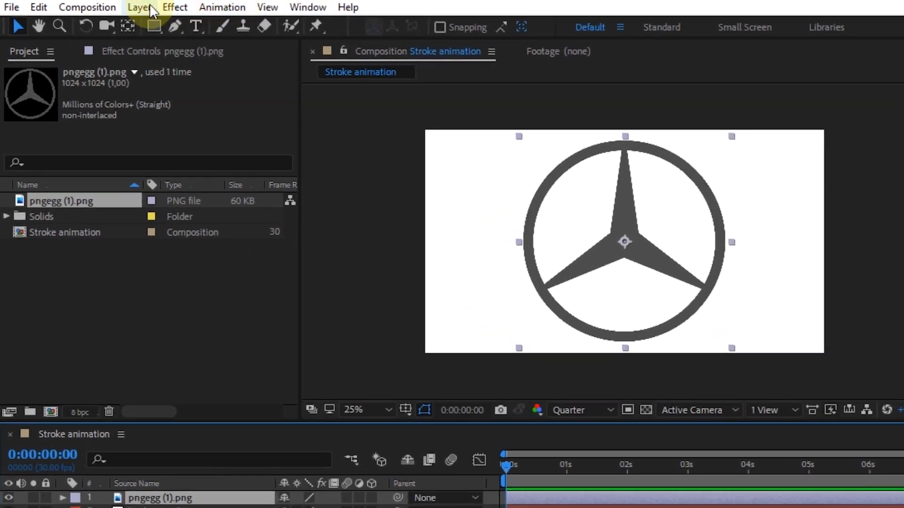
{"action": "left_click", "coordinate": [141, 6]}
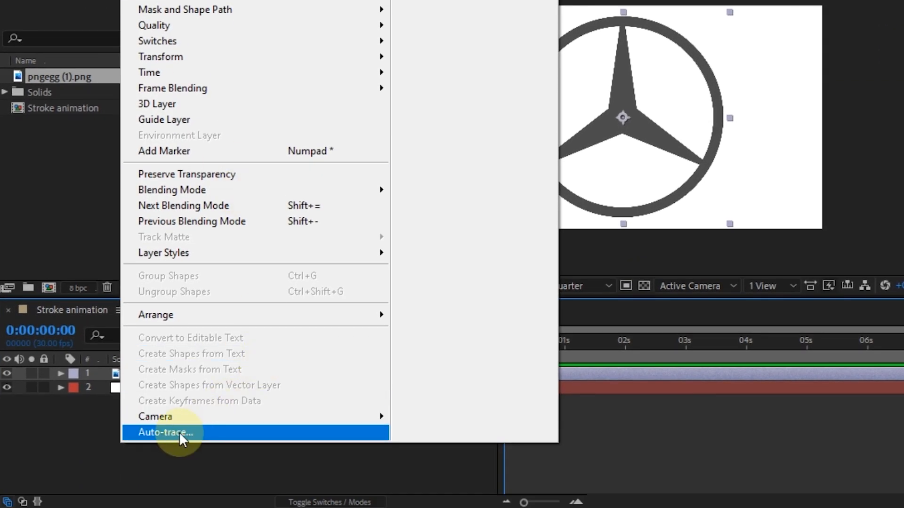
{"action": "left_click", "coordinate": [180, 435]}
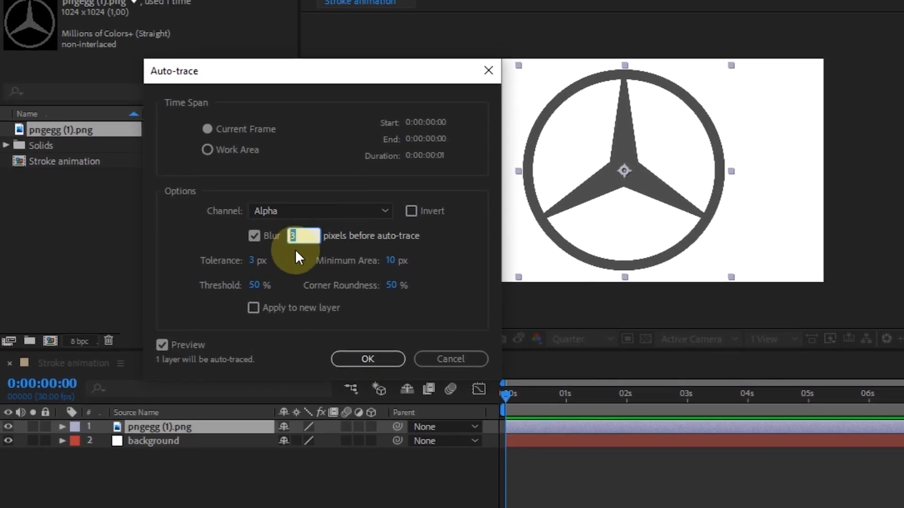
{"action": "type", "text": "9"}
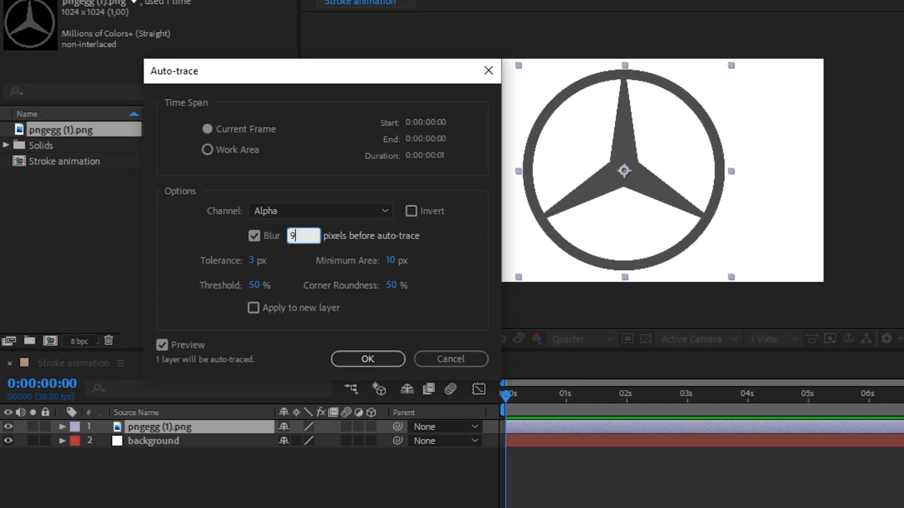
{"action": "key", "text": "Return"}
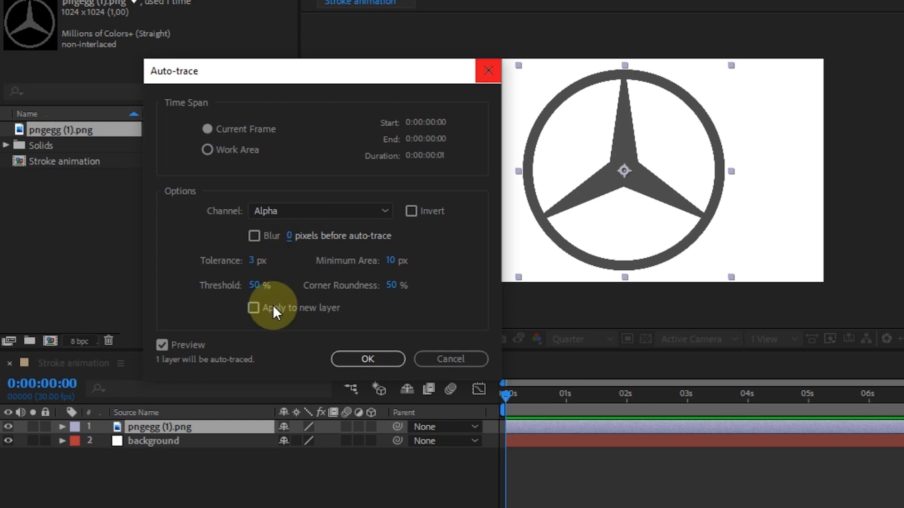
{"action": "left_click", "coordinate": [253, 262]}
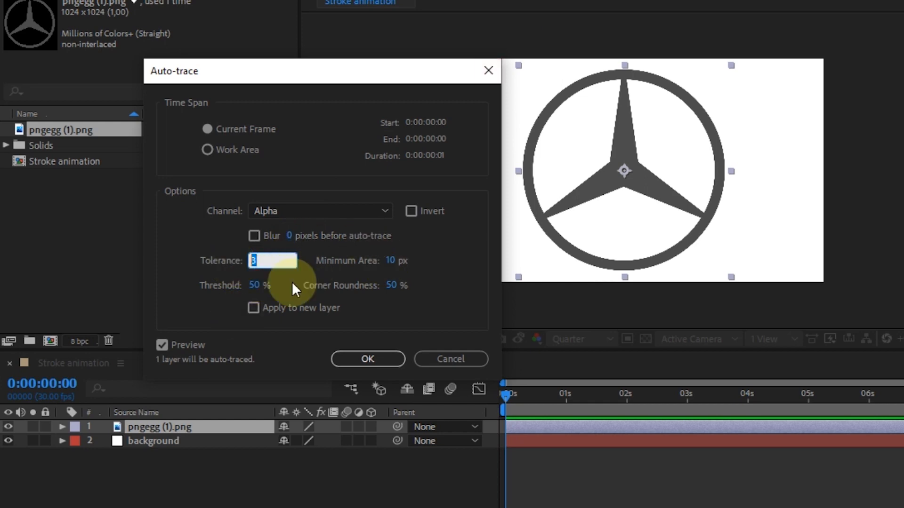
{"action": "left_click", "coordinate": [377, 359]}
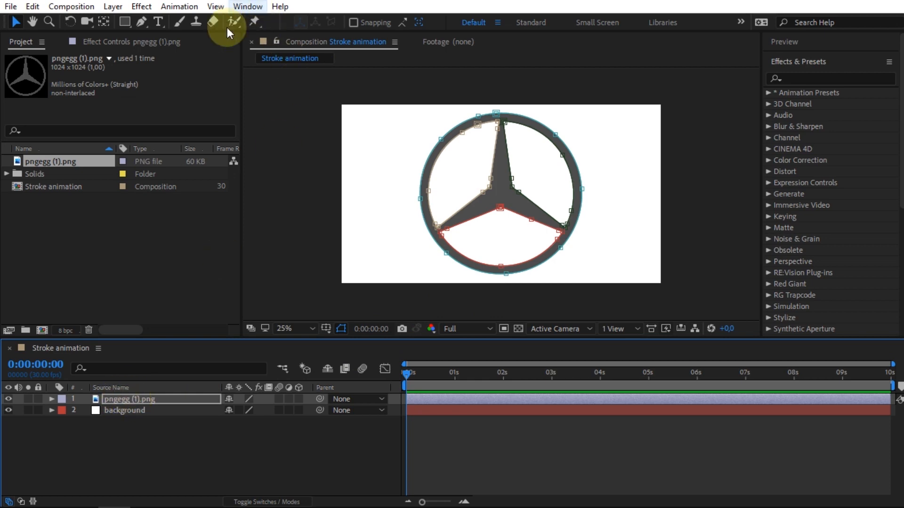
Apply the Stroke effect from the Generate category to the traced logo layer.
{"action": "left_click", "coordinate": [140, 7]}
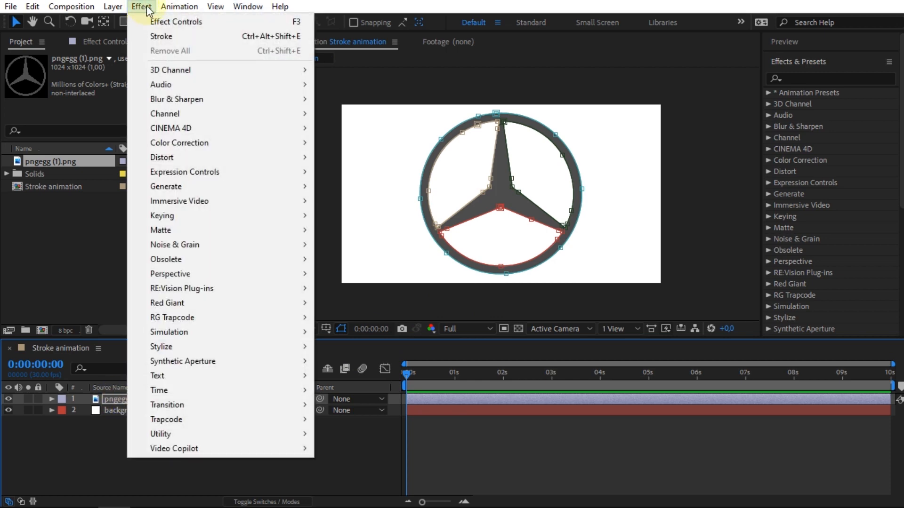
{"action": "mouse_move", "coordinate": [172, 187]}
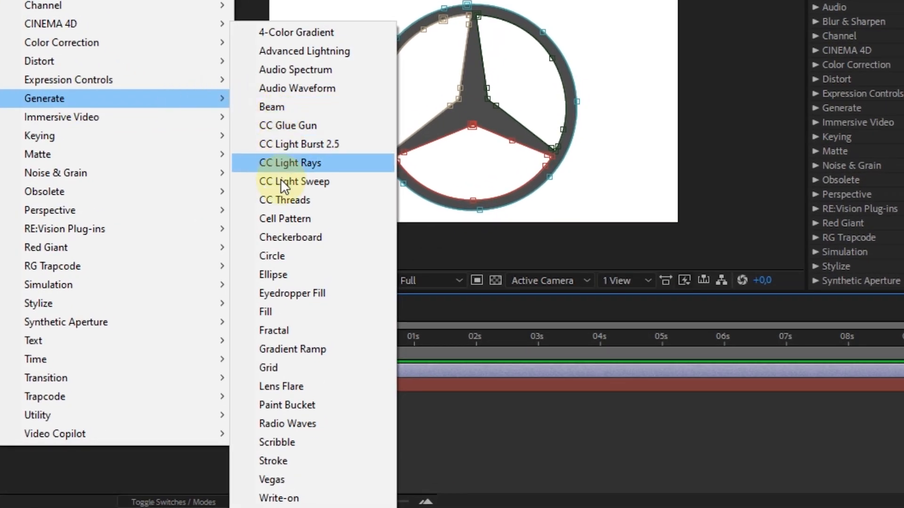
{"action": "left_click", "coordinate": [292, 459]}
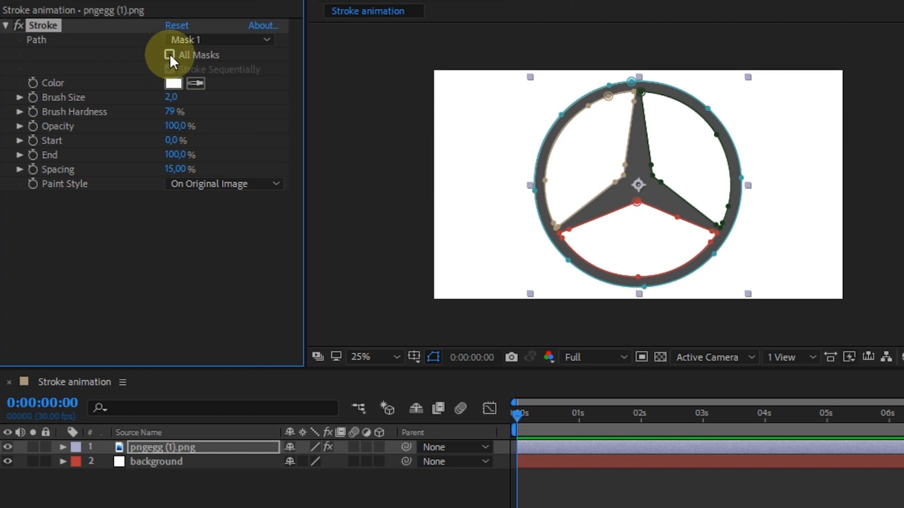
Make the Stroke effect follow all masks sequentially and set its paint style to On Transparent.
{"action": "left_click", "coordinate": [170, 54]}
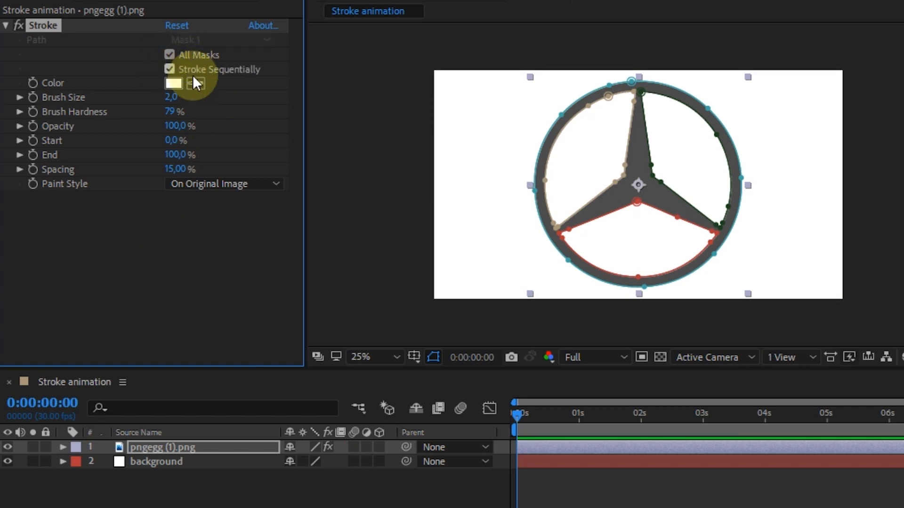
{"action": "left_click", "coordinate": [185, 211]}
{"action": "left_click", "coordinate": [194, 185]}
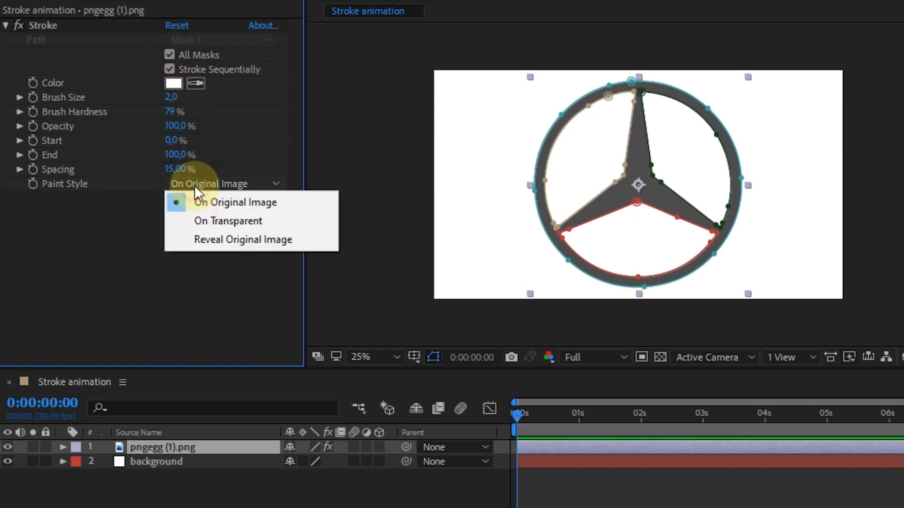
{"action": "left_click", "coordinate": [204, 223]}
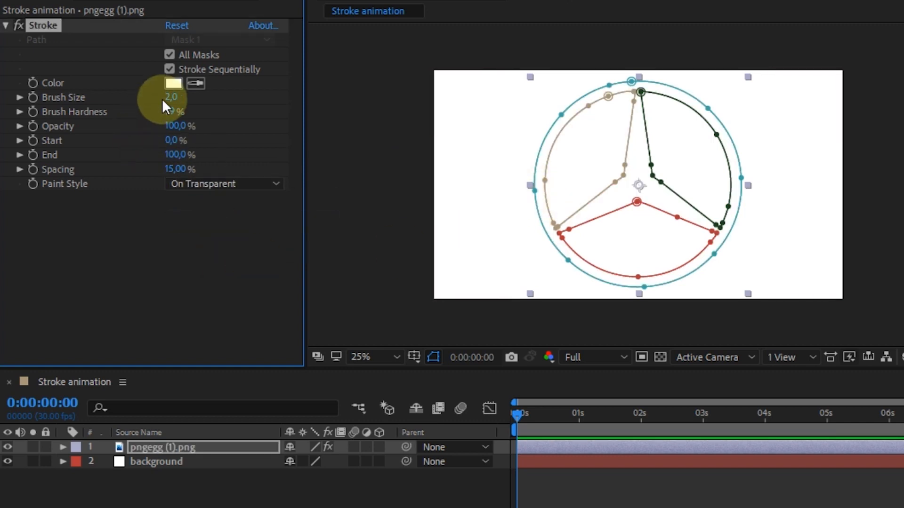
Give the stroke the dark grey color 262626 and a brush size of 9.
{"action": "left_click", "coordinate": [173, 83]}
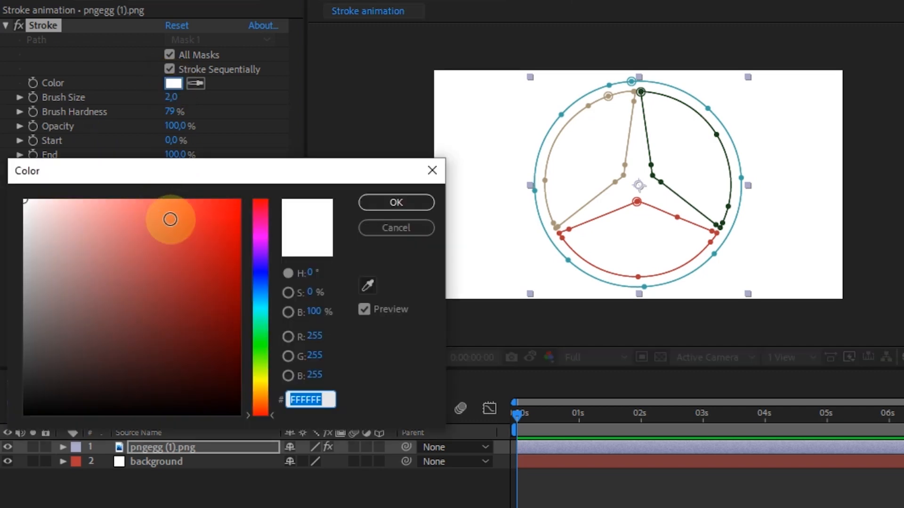
{"action": "left_click_drag", "start_coordinate": [19, 390], "coordinate": [19, 382]}
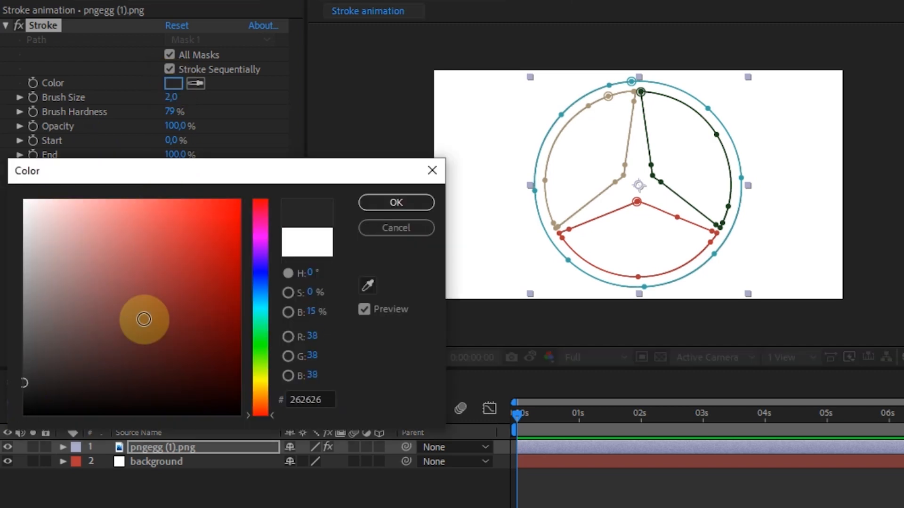
{"action": "left_click", "coordinate": [372, 203]}
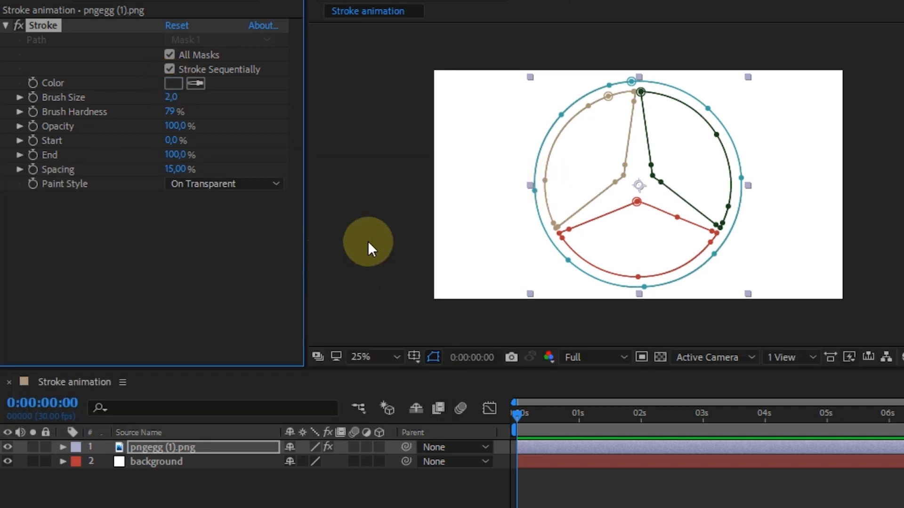
{"action": "mouse_move", "coordinate": [171, 95]}
{"action": "left_mouse_down"}
{"action": "mouse_move", "coordinate": [235, 94]}
{"action": "mouse_move", "coordinate": [126, 108]}
{"action": "left_mouse_up"}
{"action": "left_click", "coordinate": [176, 97]}
{"action": "type", "text": "9"}
{"action": "key", "text": "Return"}
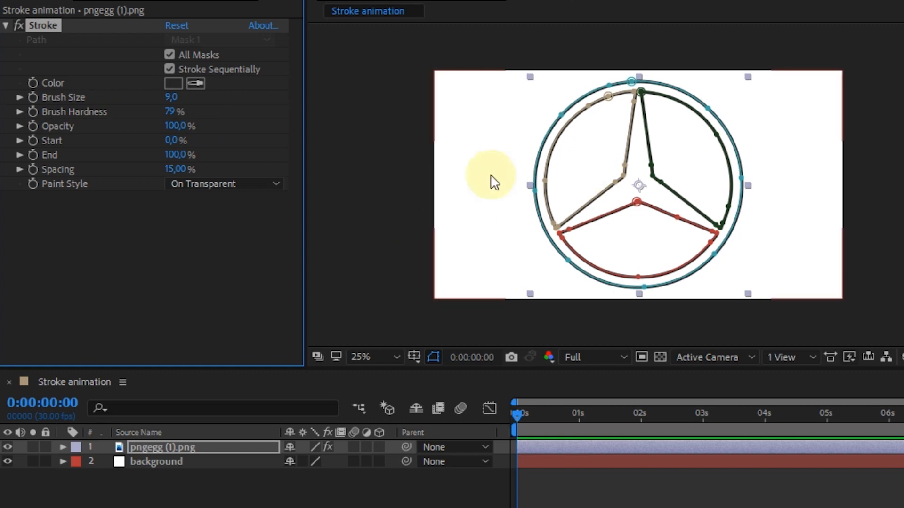
Set the stroke's brush hardness to 100% and keyframe its End value at 0% at 0:00:01:00.
{"action": "left_click", "coordinate": [578, 418]}
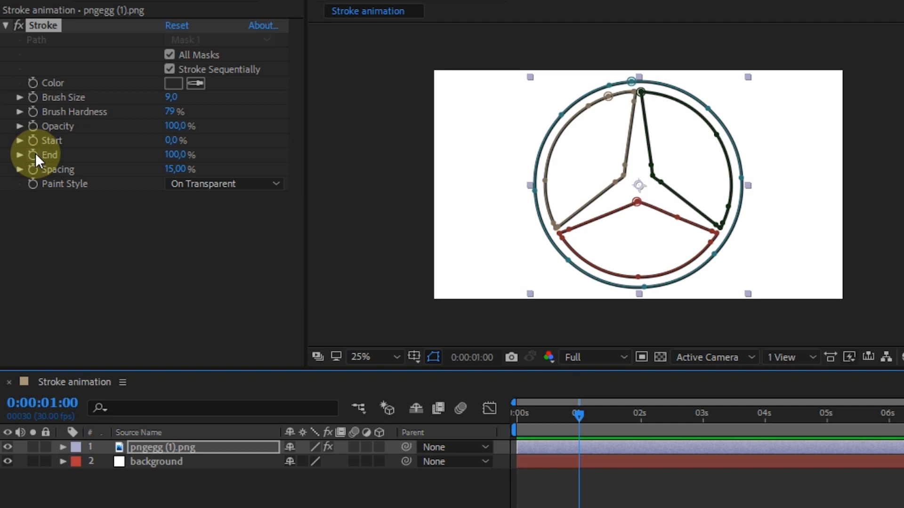
{"action": "left_click_drag", "start_coordinate": [167, 110], "coordinate": [514, 113]}
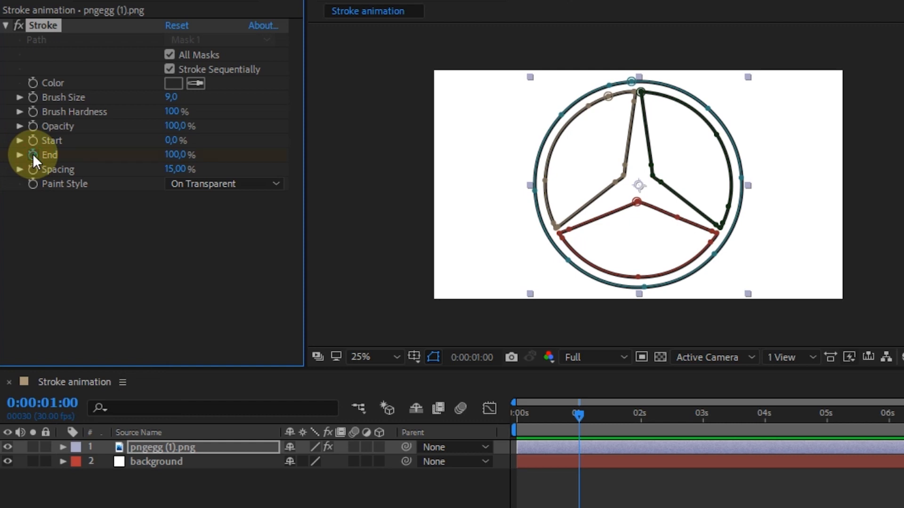
{"action": "left_click_drag", "start_coordinate": [174, 155], "coordinate": [1, 156]}
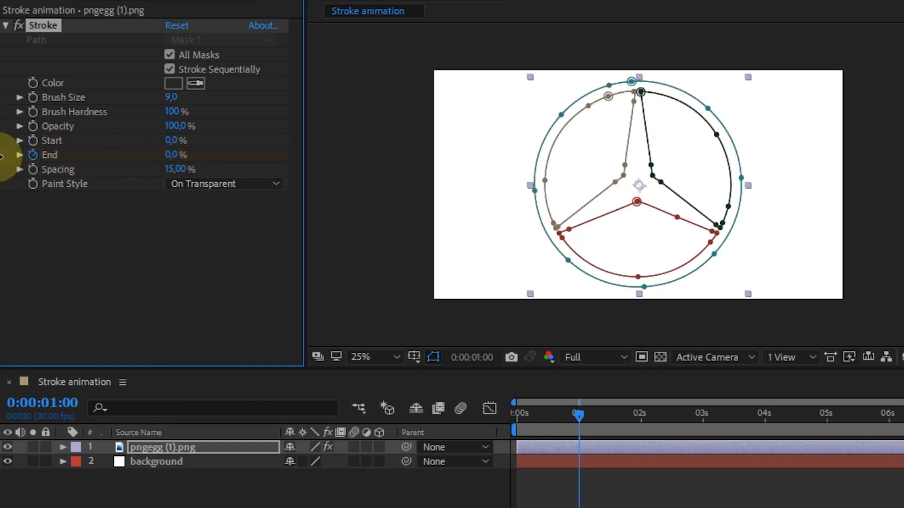
Keyframe the stroke's End value at 100% at 0:00:03:00.
{"action": "key", "text": "shift+Page_Down"}
{"action": "key", "text": "shift+Page_Down"}
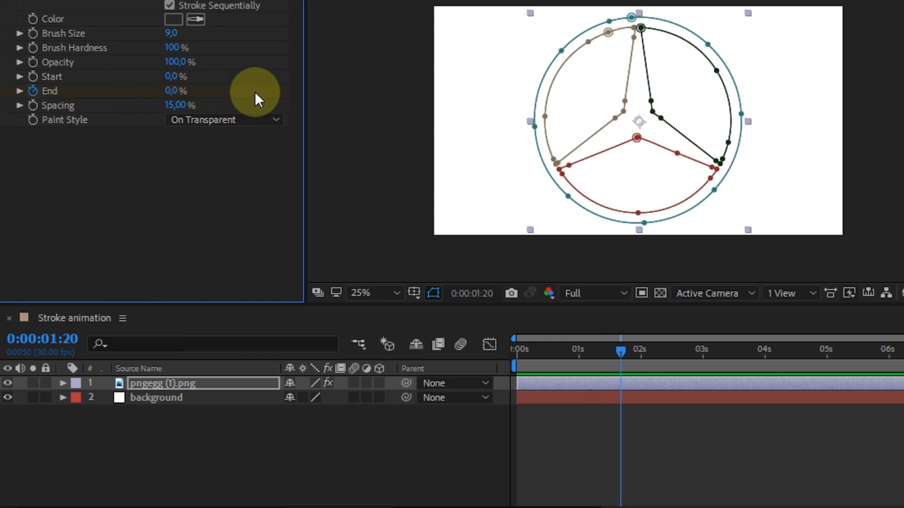
{"action": "key", "text": "shift+Page_Down"}
{"action": "key", "text": "shift+Page_Down"}
{"action": "key", "text": "shift+Page_Down"}
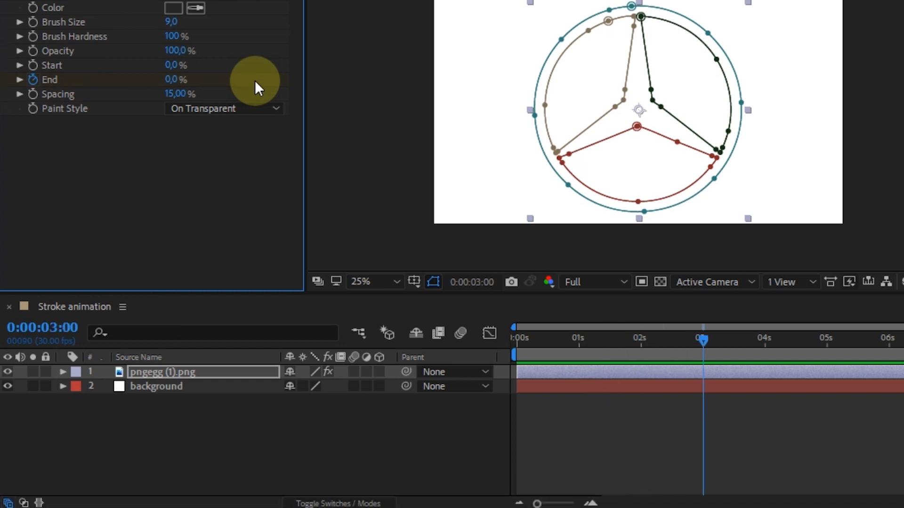
{"action": "mouse_move", "coordinate": [167, 81]}
{"action": "left_mouse_down"}
{"action": "mouse_move", "coordinate": [434, 75]}
{"action": "mouse_move", "coordinate": [442, 82]}
{"action": "left_mouse_up"}
Reveal the Stroke properties of the logo layer and apply Easy Ease to both End keyframes.
{"action": "left_click", "coordinate": [198, 371]}
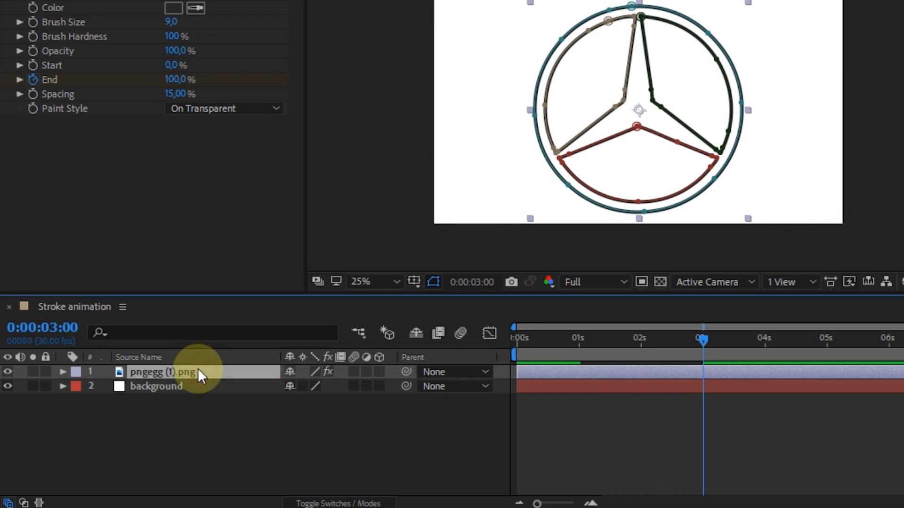
{"action": "left_click", "coordinate": [63, 372]}
{"action": "left_click", "coordinate": [77, 402]}
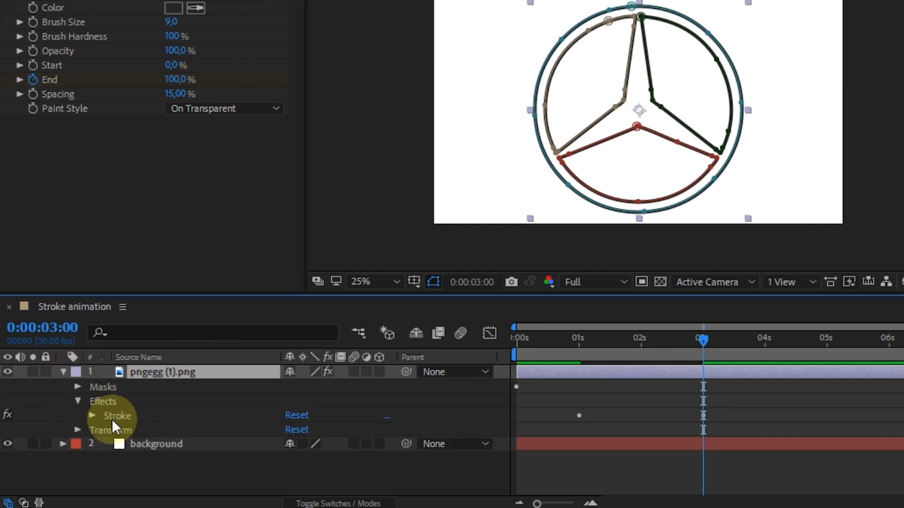
{"action": "left_click", "coordinate": [92, 416]}
{"action": "scroll", "coordinate": [658, 451], "scroll_direction": "down", "scroll_amount": 5}
{"action": "left_click_drag", "start_coordinate": [558, 410], "coordinate": [708, 427]}
{"action": "right_click", "coordinate": [702, 416]}
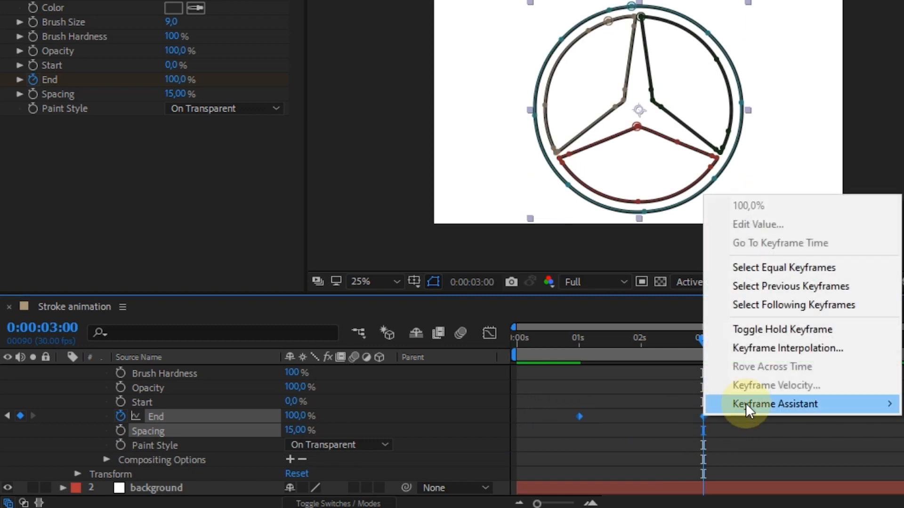
{"action": "mouse_move", "coordinate": [735, 403]}
{"action": "left_click", "coordinate": [541, 299]}
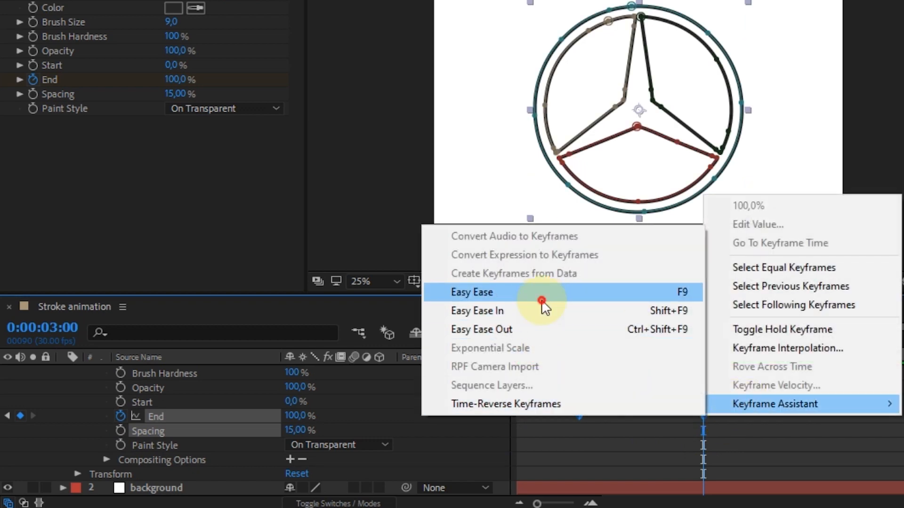
Preview the eased stroke animation from the one-second mark.
{"action": "left_click", "coordinate": [580, 336]}
{"action": "key", "text": "space"}
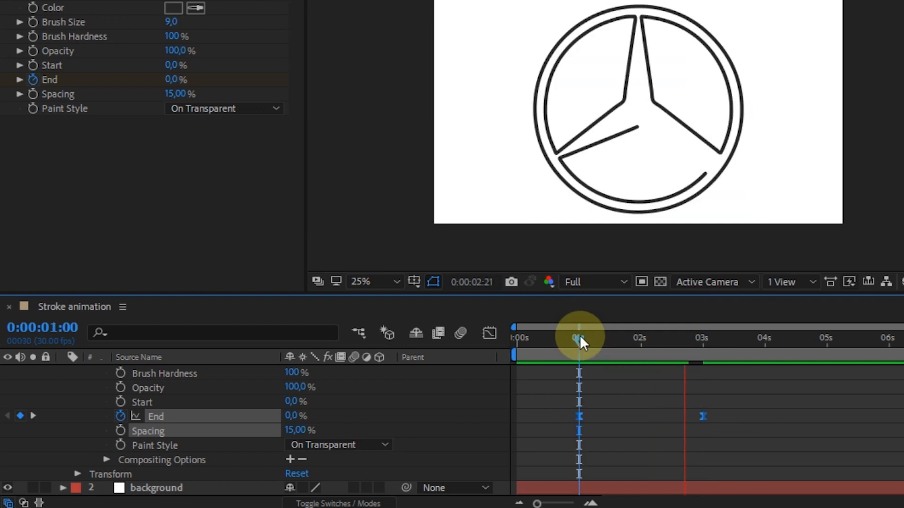
{"action": "key", "text": "space"}
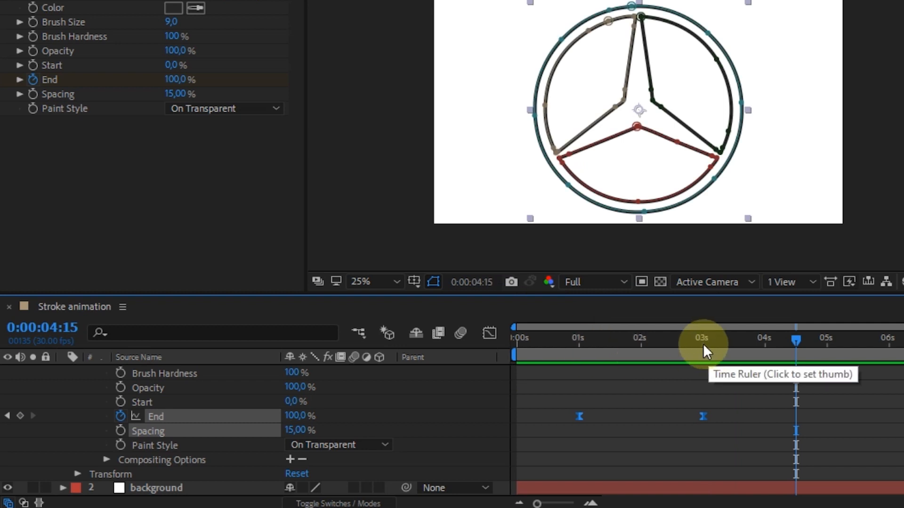
Reshape the End speed curve in the Graph Editor into a sharp peak at about 2 seconds between the keyframes.
{"action": "left_click", "coordinate": [488, 332]}
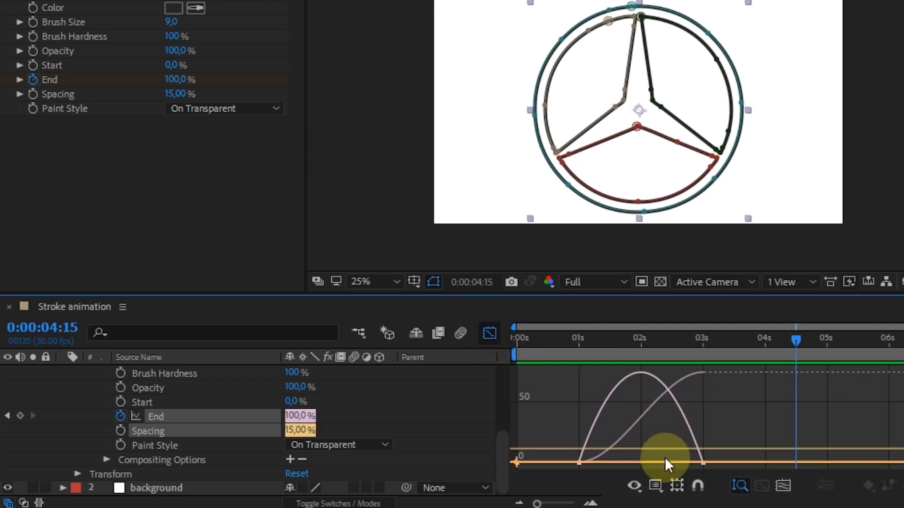
{"action": "left_click", "coordinate": [702, 464]}
{"action": "left_click_drag", "start_coordinate": [682, 464], "coordinate": [647, 464]}
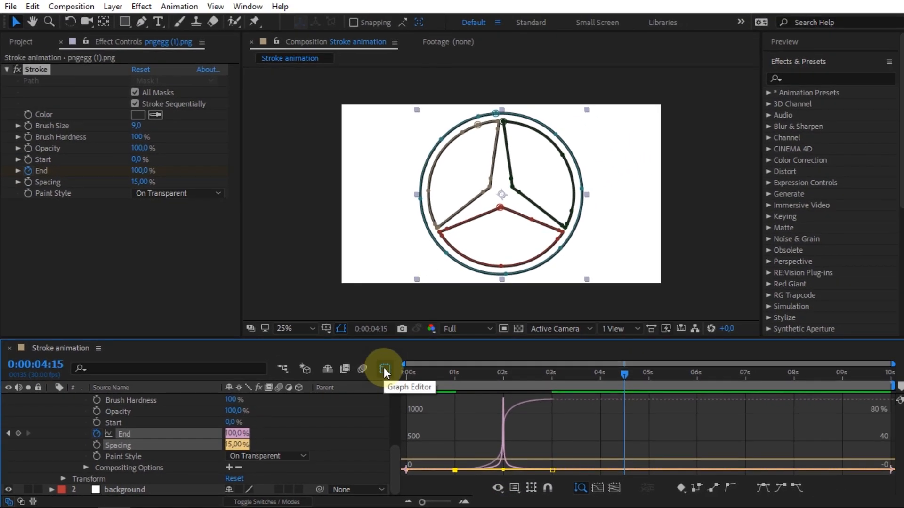
{"action": "left_click", "coordinate": [384, 370]}
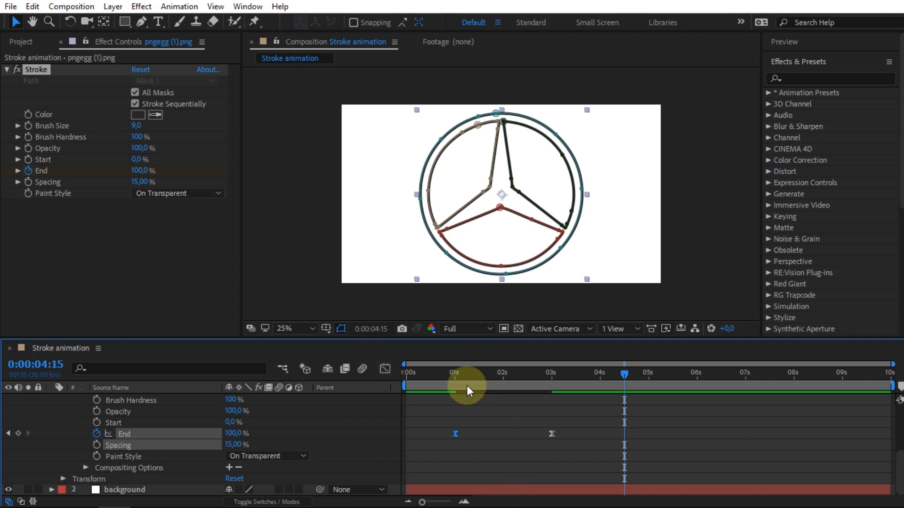
Play back the logo drawing from about one second to check the new speed curve.
{"action": "left_click", "coordinate": [454, 372]}
{"action": "key", "text": "v"}
{"action": "left_click_drag", "start_coordinate": [454, 371], "coordinate": [460, 375]}
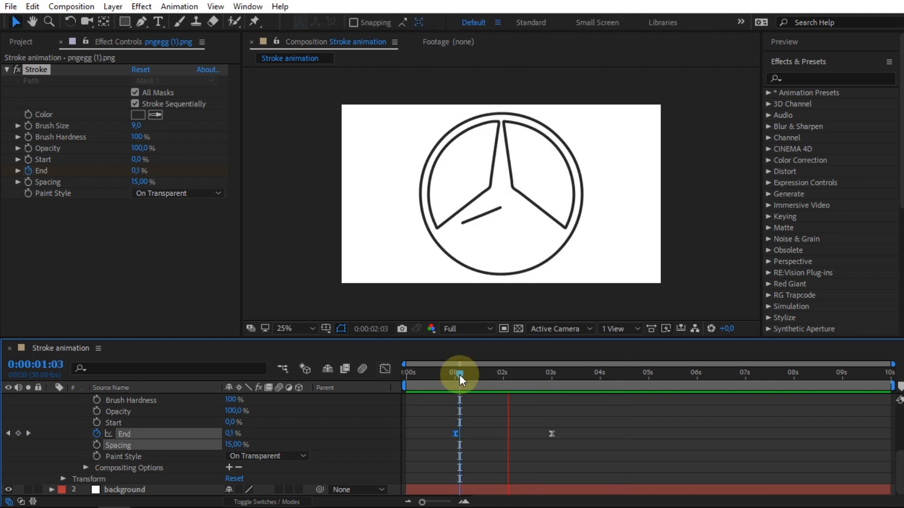
{"action": "key", "text": "space"}
{"action": "left_click", "coordinate": [461, 374]}
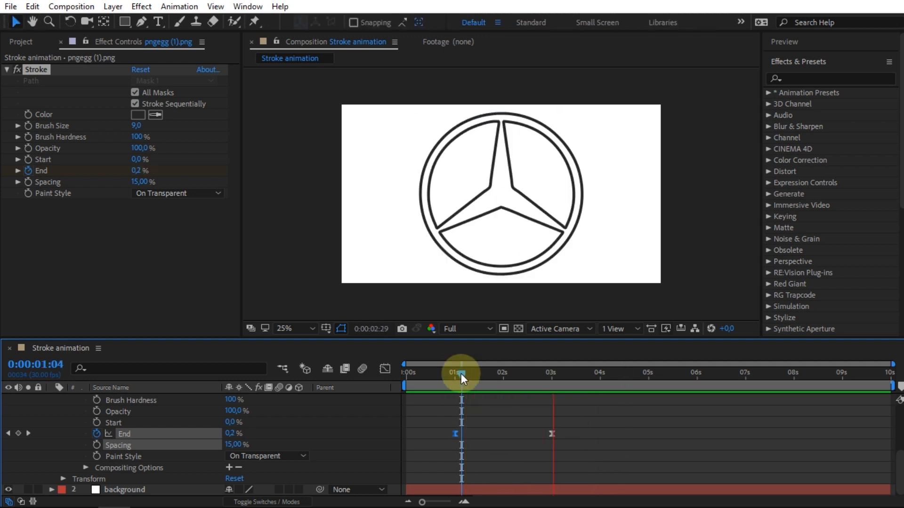
Move the current time to 0:00:03:00 and collapse the logo layer's properties.
{"action": "left_click_drag", "start_coordinate": [461, 373], "coordinate": [551, 375]}
{"action": "scroll", "coordinate": [126, 434], "scroll_direction": "up", "scroll_amount": 3}
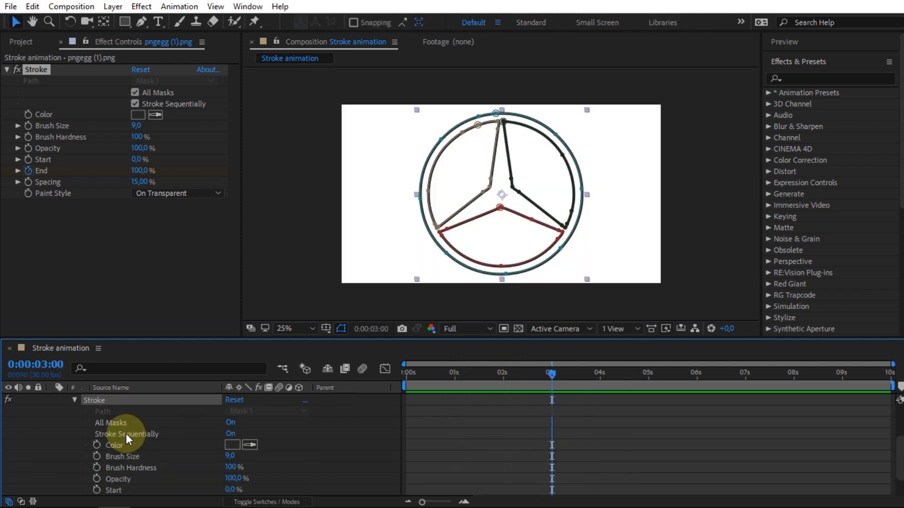
{"action": "scroll", "coordinate": [125, 433], "scroll_direction": "up", "scroll_amount": 2}
{"action": "left_click", "coordinate": [51, 399]}
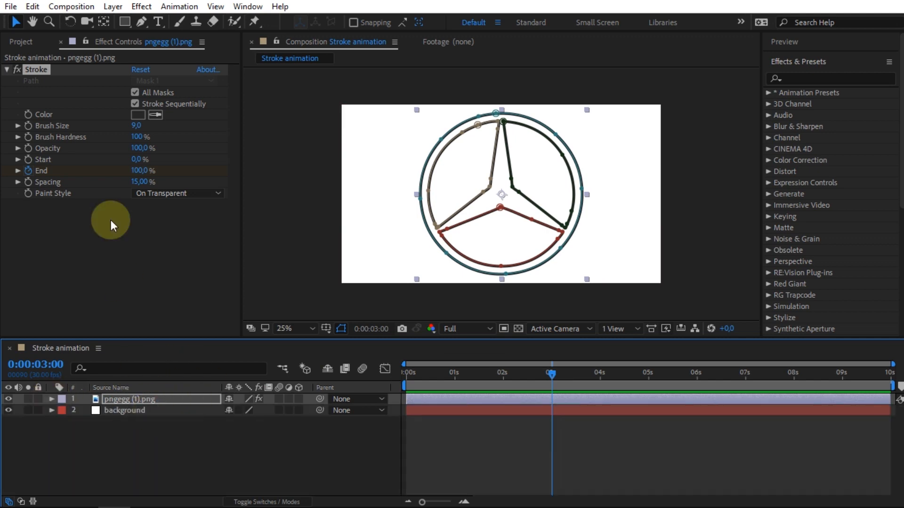
Add pngegg (1).png to the composition above the stroke layer, and expand the stroke layer's properties to its End keyframes.
{"action": "left_click", "coordinate": [21, 42]}
{"action": "left_click_drag", "start_coordinate": [51, 164], "coordinate": [498, 224]}
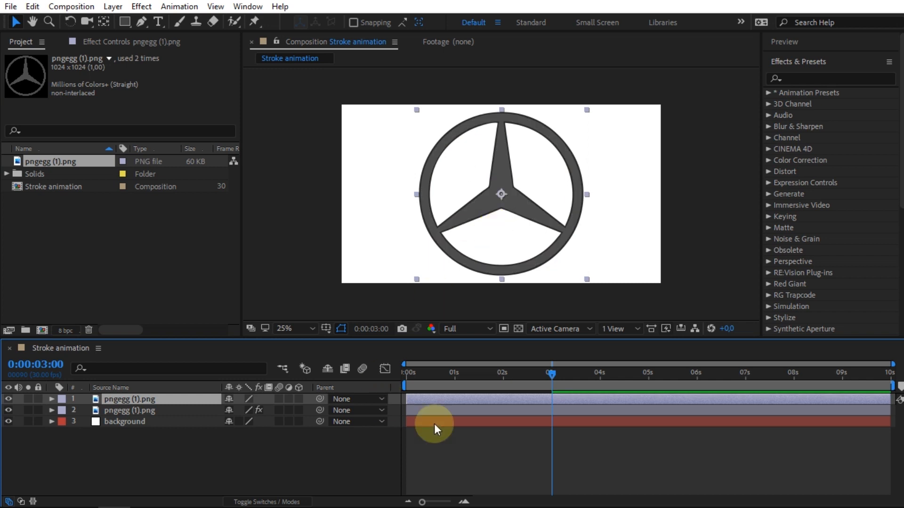
{"action": "left_click", "coordinate": [51, 399]}
{"action": "scroll", "coordinate": [107, 435], "scroll_direction": "down", "scroll_amount": 2}
{"action": "scroll", "coordinate": [108, 438], "scroll_direction": "down", "scroll_amount": 3}
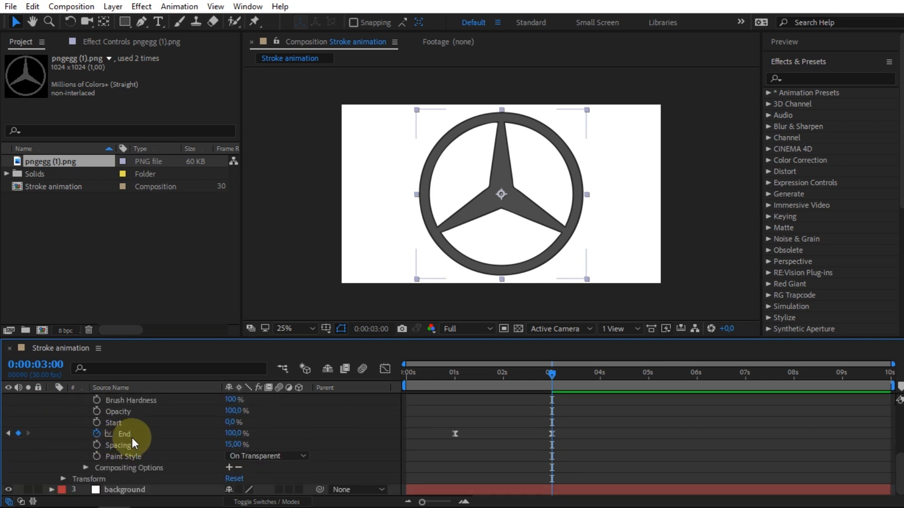
Fade in the new top logo layer with Opacity keyframes of 0% at 0:00:02:20 and 100% at 0:00:03:10.
{"action": "key", "text": "shift+Page_Up"}
{"action": "scroll", "coordinate": [565, 419], "scroll_direction": "up", "scroll_amount": 2}
{"action": "scroll", "coordinate": [564, 419], "scroll_direction": "up", "scroll_amount": 3}
{"action": "left_click", "coordinate": [540, 402]}
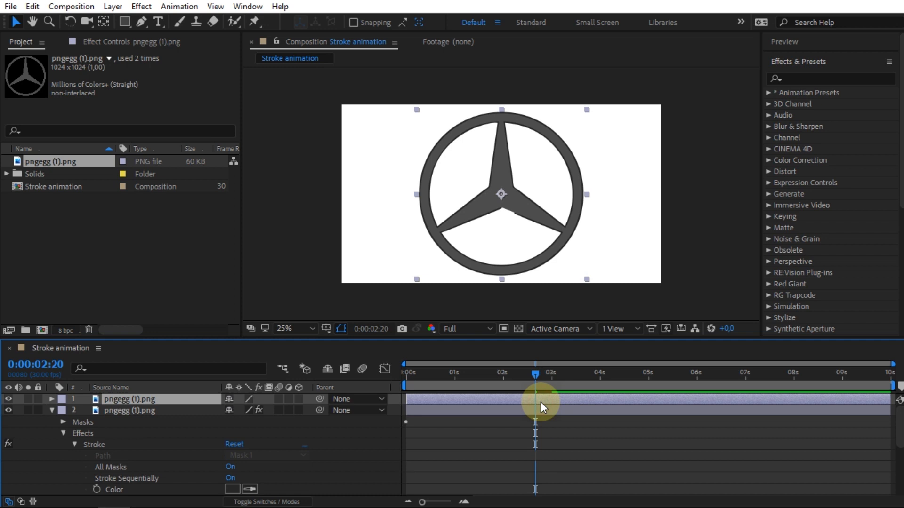
{"action": "key", "text": "t"}
{"action": "left_click", "coordinate": [85, 410]}
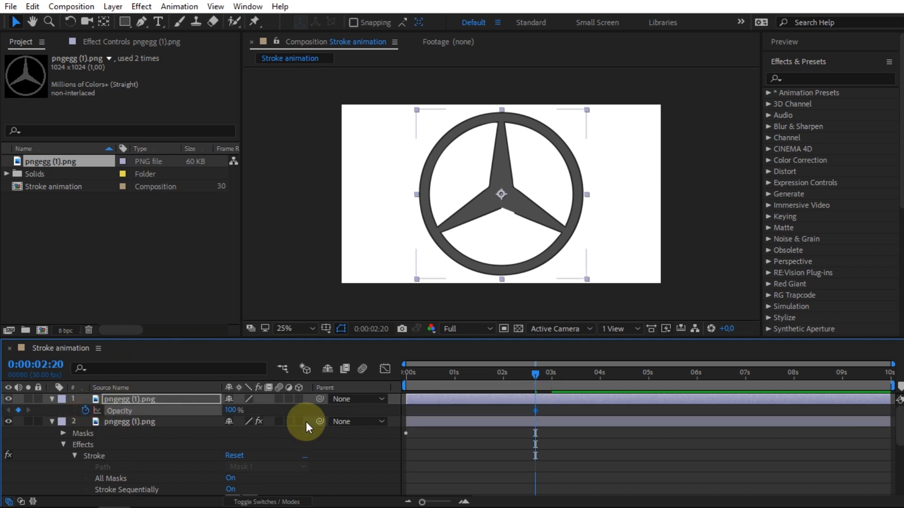
{"action": "left_click_drag", "start_coordinate": [238, 407], "coordinate": [91, 409]}
{"action": "key", "text": "shift+Page_Down"}
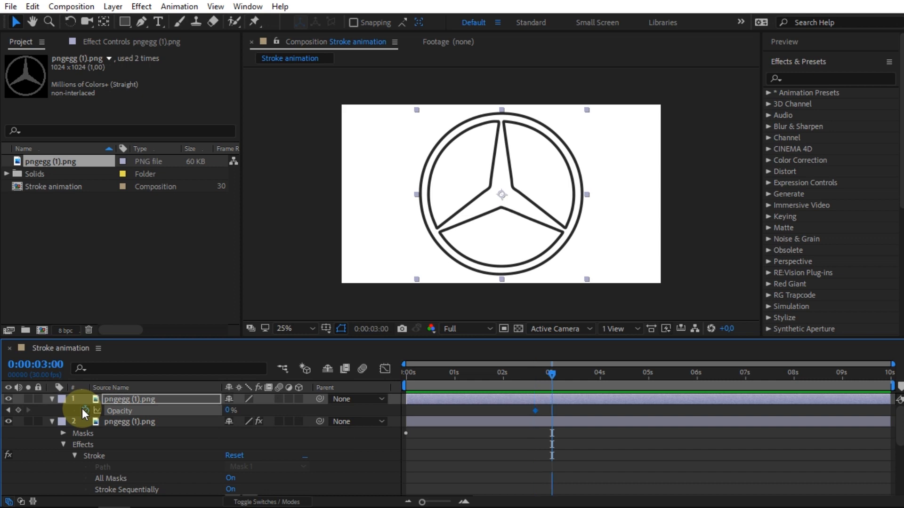
{"action": "key", "text": "shift+Page_Down"}
{"action": "left_click_drag", "start_coordinate": [224, 409], "coordinate": [468, 411]}
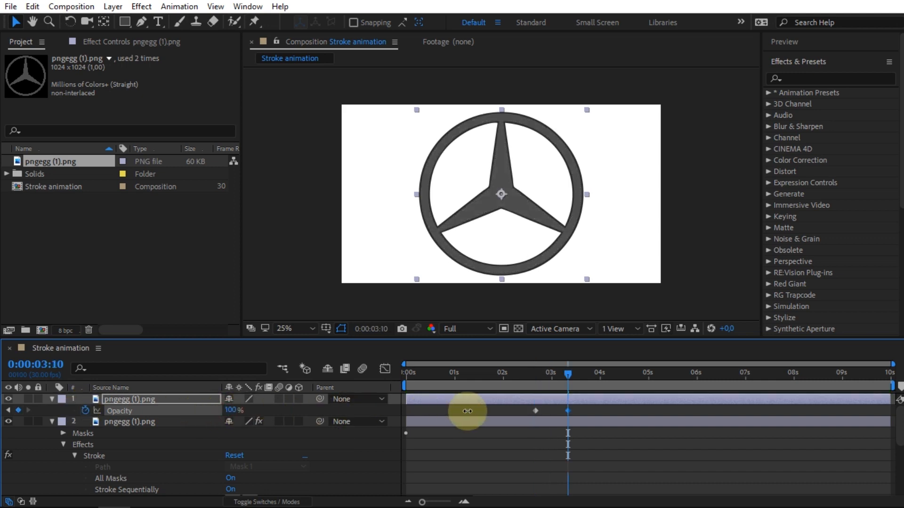
Preview the logo fade-in from the one-second mark and park the current time at 0:00:02:17.
{"action": "left_click", "coordinate": [528, 371]}
{"action": "left_click_drag", "start_coordinate": [527, 371], "coordinate": [455, 371]}
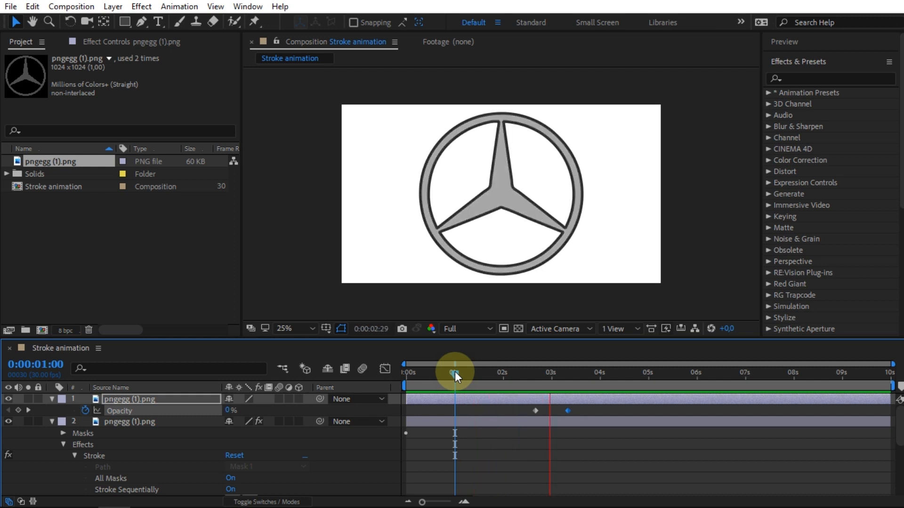
{"action": "key", "text": "space"}
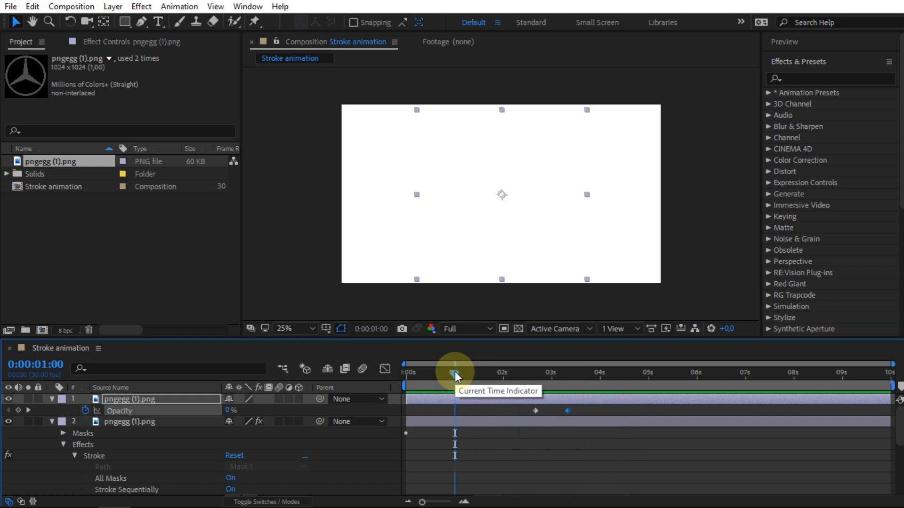
{"action": "left_click_drag", "start_coordinate": [455, 371], "coordinate": [531, 371]}
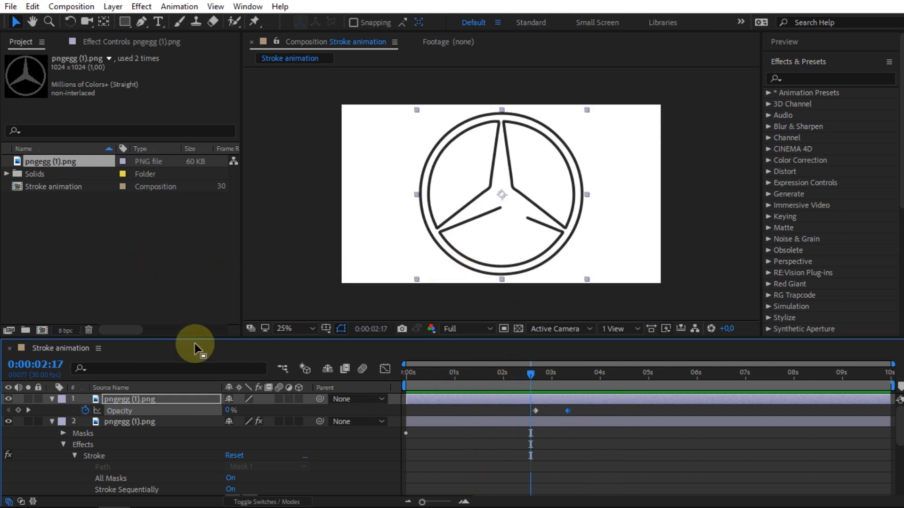
Set the Stroke effect's Brush Size to 7.5 on the traced logo layer.
{"action": "left_click", "coordinate": [98, 41]}
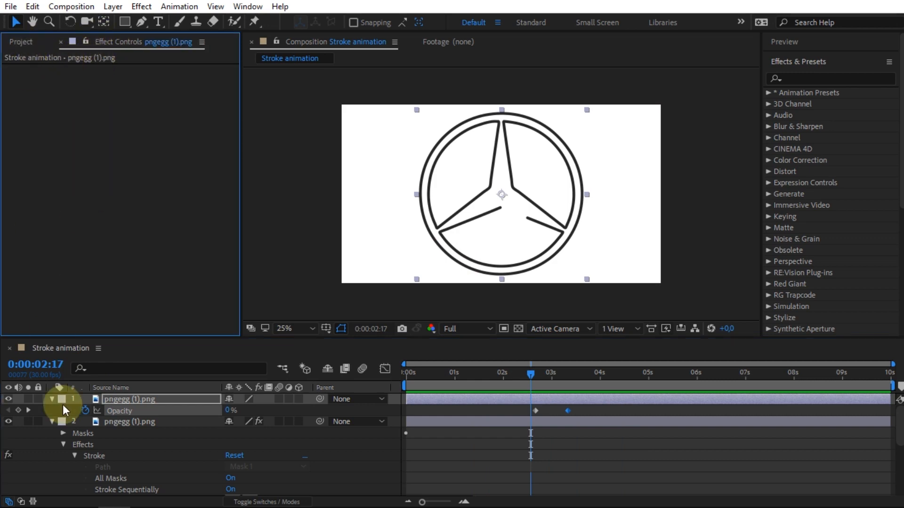
{"action": "left_click", "coordinate": [118, 422]}
{"action": "left_click_drag", "start_coordinate": [108, 130], "coordinate": [135, 126]}
{"action": "left_click", "coordinate": [136, 126]}
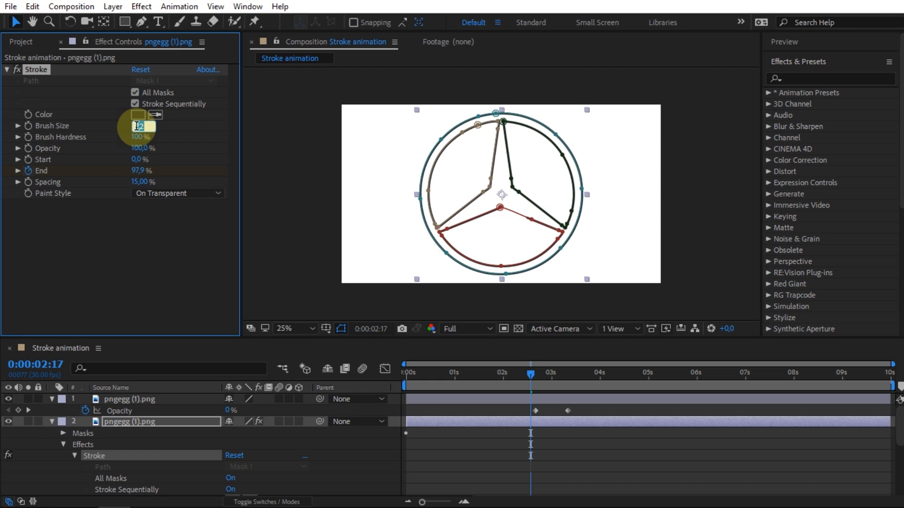
{"action": "type", "text": "7,5"}
{"action": "left_click", "coordinate": [314, 219]}
Play back from 0:00:02:07 to check the stroke thickness and move the current time to 0:00:02:19.
{"action": "left_click", "coordinate": [514, 372]}
{"action": "key", "text": "space"}
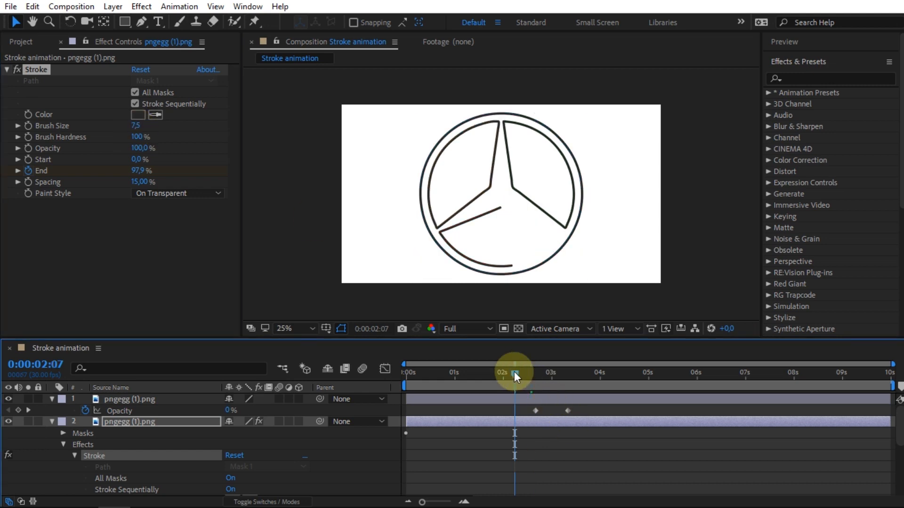
{"action": "left_click_drag", "start_coordinate": [514, 372], "coordinate": [534, 371]}
Change the Stroke effect's color to orange, F3AA1E.
{"action": "left_click", "coordinate": [134, 115]}
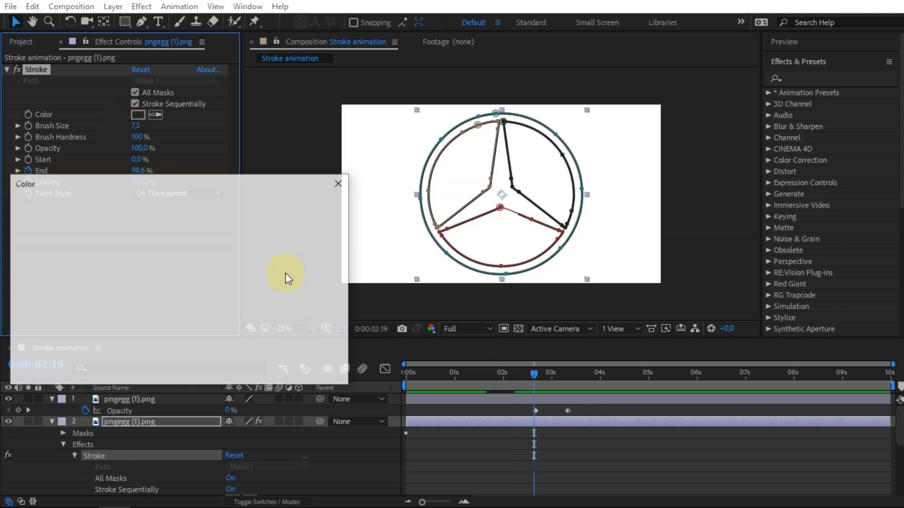
{"action": "left_click_drag", "start_coordinate": [211, 278], "coordinate": [208, 356]}
{"action": "left_click", "coordinate": [174, 301]}
{"action": "left_click", "coordinate": [180, 217]}
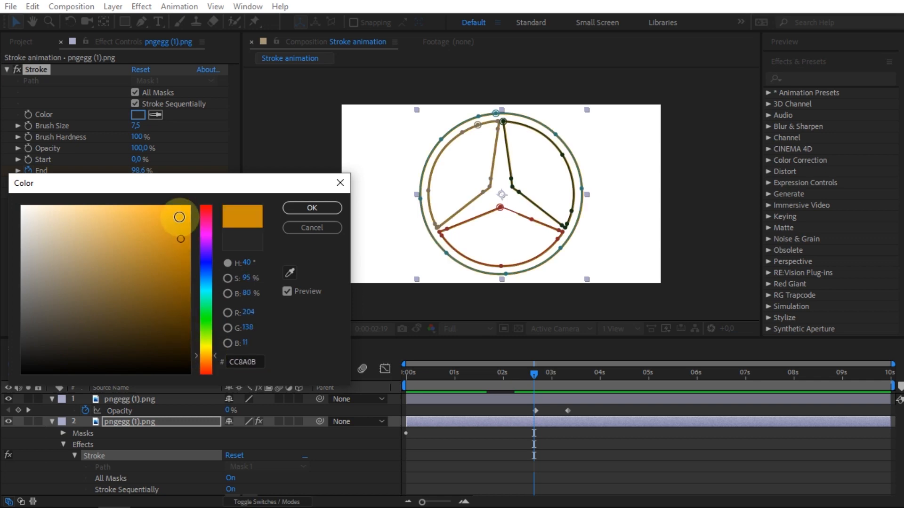
{"action": "left_click_drag", "start_coordinate": [180, 217], "coordinate": [168, 213]}
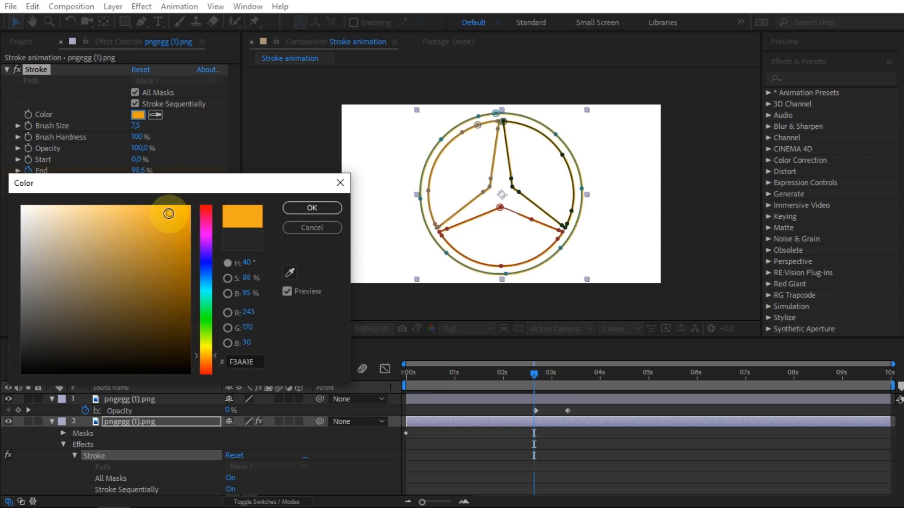
{"action": "left_click", "coordinate": [311, 207]}
Preview the orange stroke from 0:00:02:01 and inspect the logo at 0:00:03:10.
{"action": "left_click", "coordinate": [504, 380]}
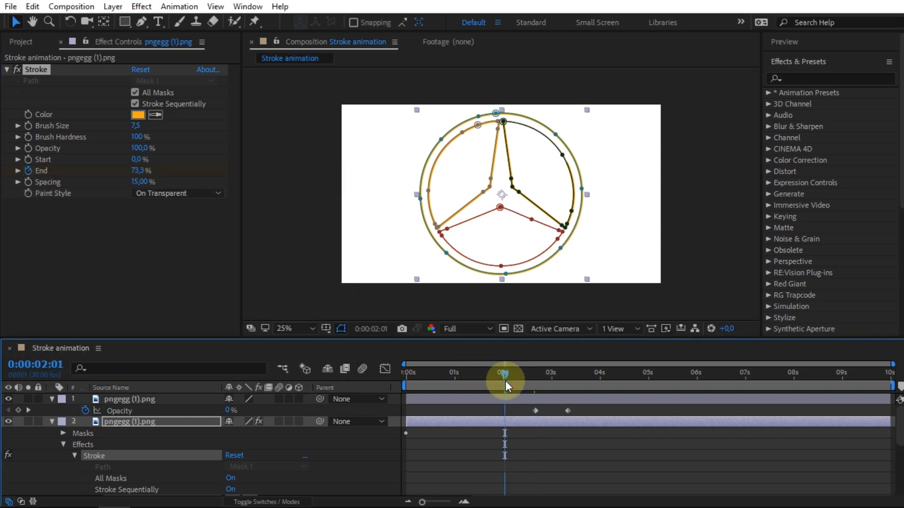
{"action": "key", "text": "space"}
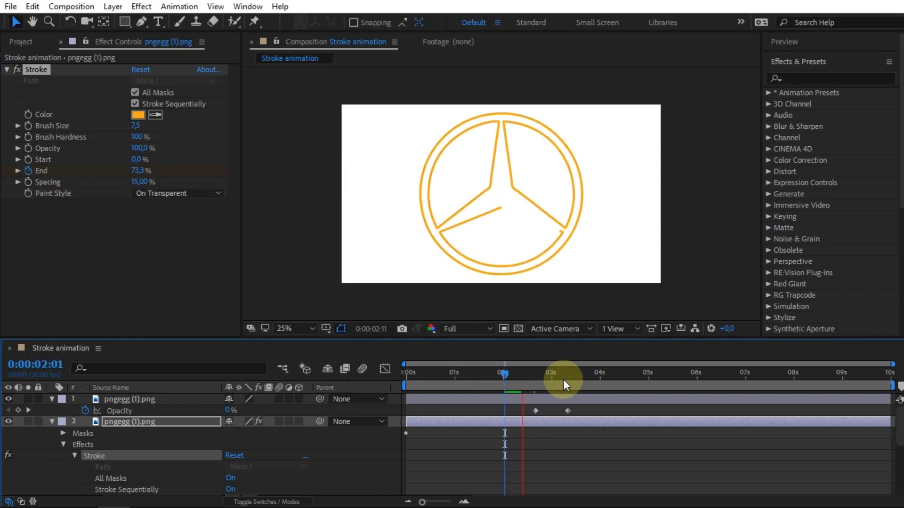
{"action": "key", "text": "space"}
{"action": "left_click", "coordinate": [567, 375]}
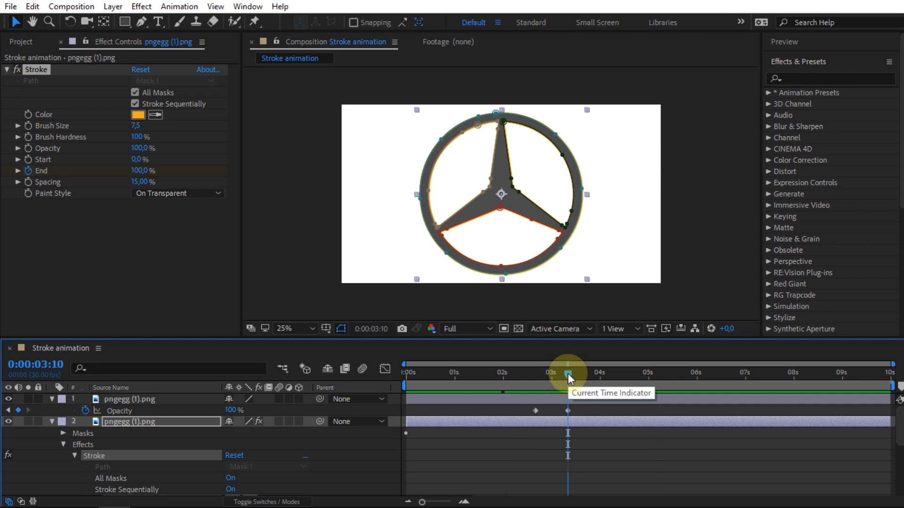
Fade out the stroke layer with Opacity keyframes of 100% at 0:00:03:00 and 0% at 0:00:03:20.
{"action": "left_click_drag", "start_coordinate": [568, 373], "coordinate": [552, 376]}
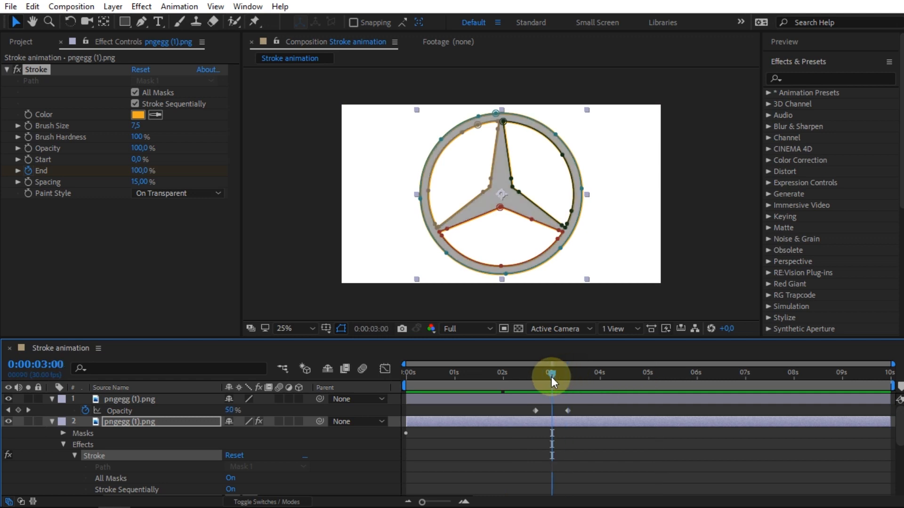
{"action": "scroll", "coordinate": [547, 426], "scroll_direction": "down", "scroll_amount": 5}
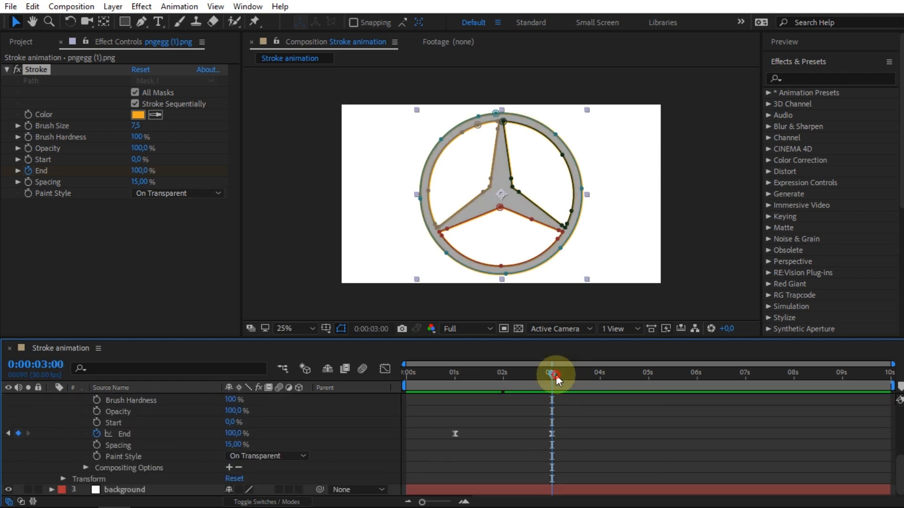
{"action": "scroll", "coordinate": [279, 428], "scroll_direction": "up", "scroll_amount": 4}
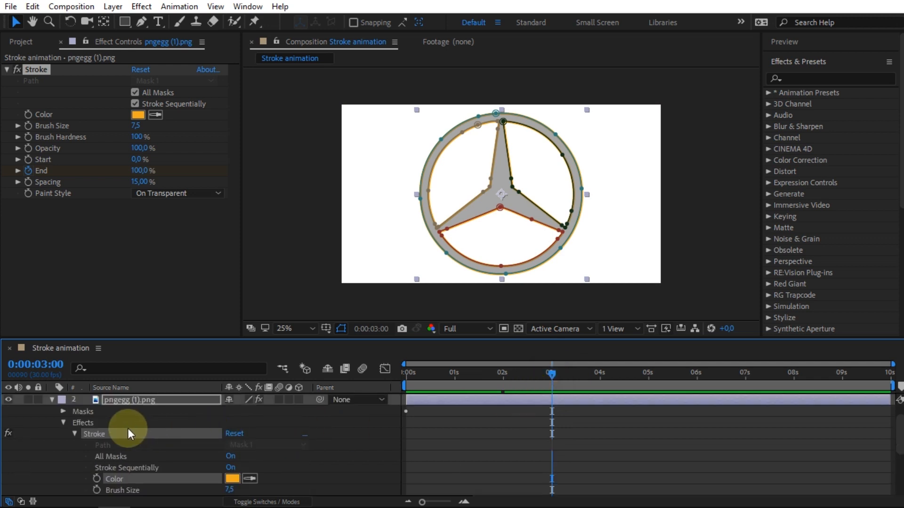
{"action": "left_click", "coordinate": [114, 401]}
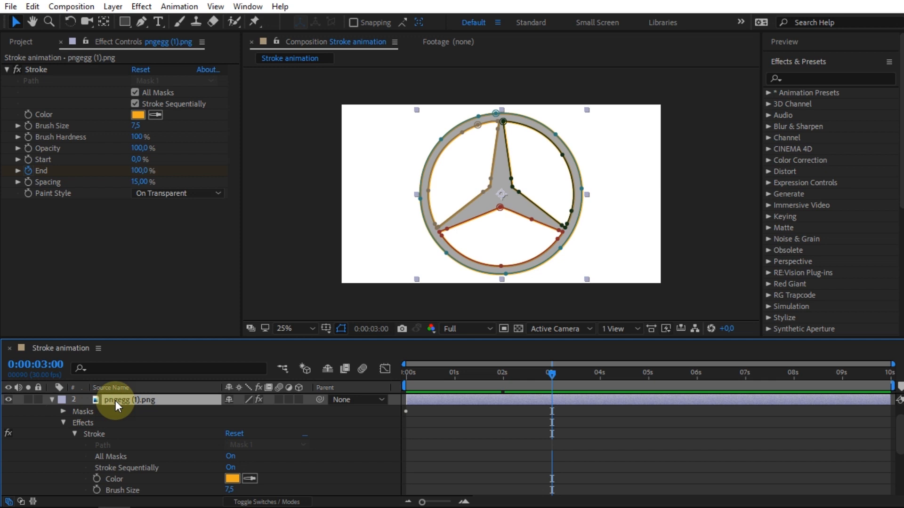
{"action": "key", "text": "t"}
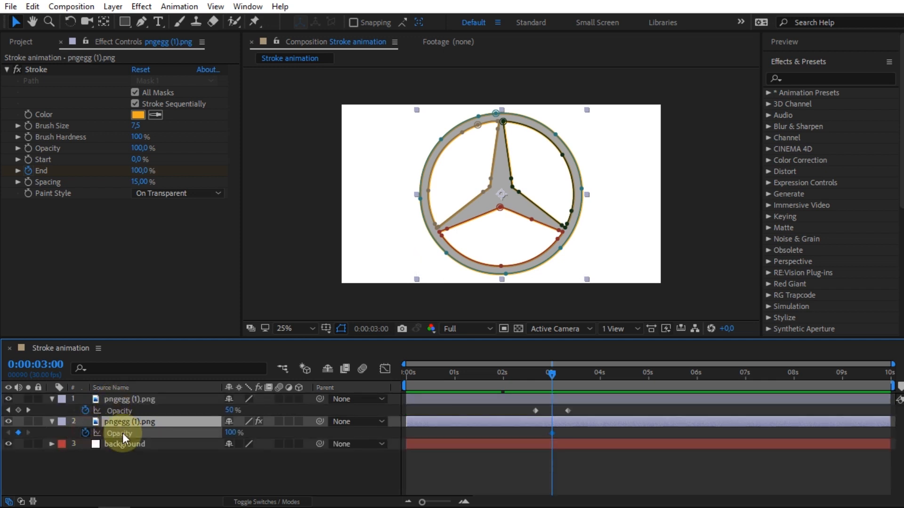
{"action": "key", "text": "k"}
{"action": "key", "text": "shift+Page_Down"}
{"action": "left_click_drag", "start_coordinate": [243, 434], "coordinate": [2, 441]}
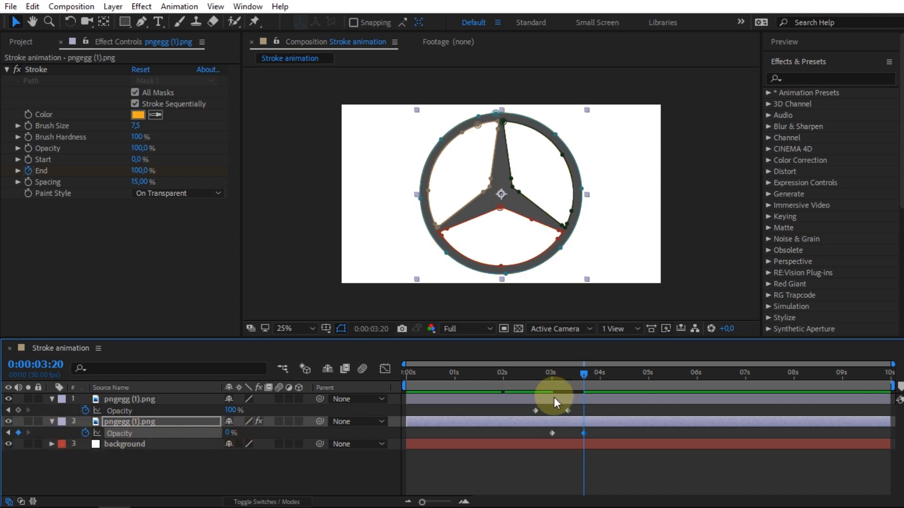
Apply Easy Ease to both Opacity keyframes of the stroke layer and move the current time back before 0:00:03:00.
{"action": "left_click_drag", "start_coordinate": [545, 431], "coordinate": [583, 433]}
{"action": "right_click", "coordinate": [582, 433]}
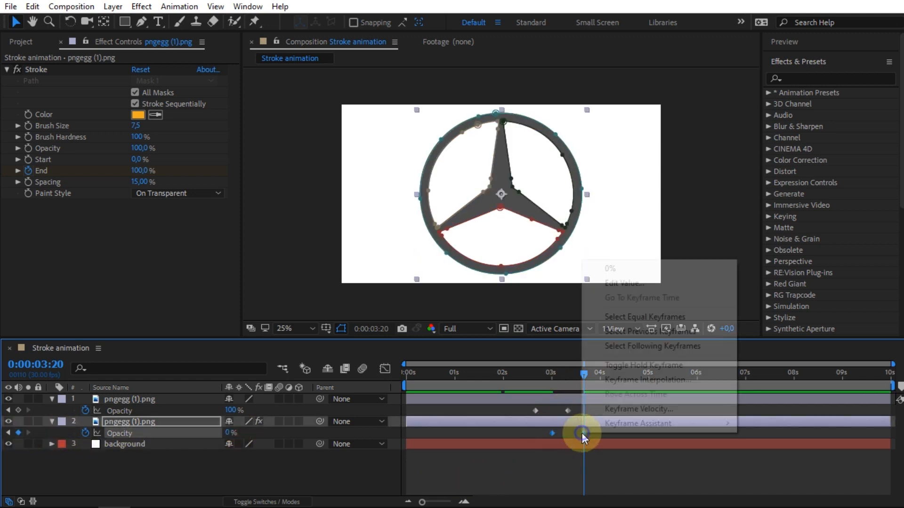
{"action": "mouse_move", "coordinate": [592, 428]}
{"action": "left_click", "coordinate": [390, 340]}
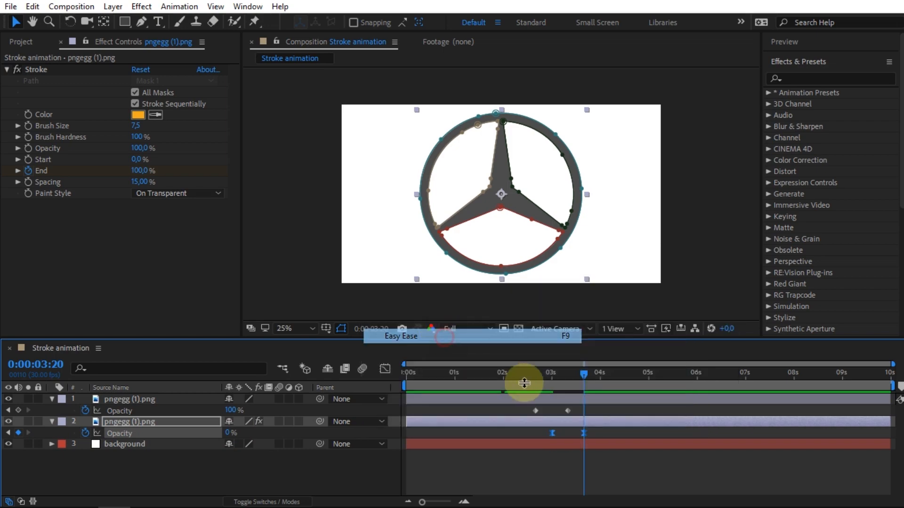
{"action": "left_click", "coordinate": [544, 373]}
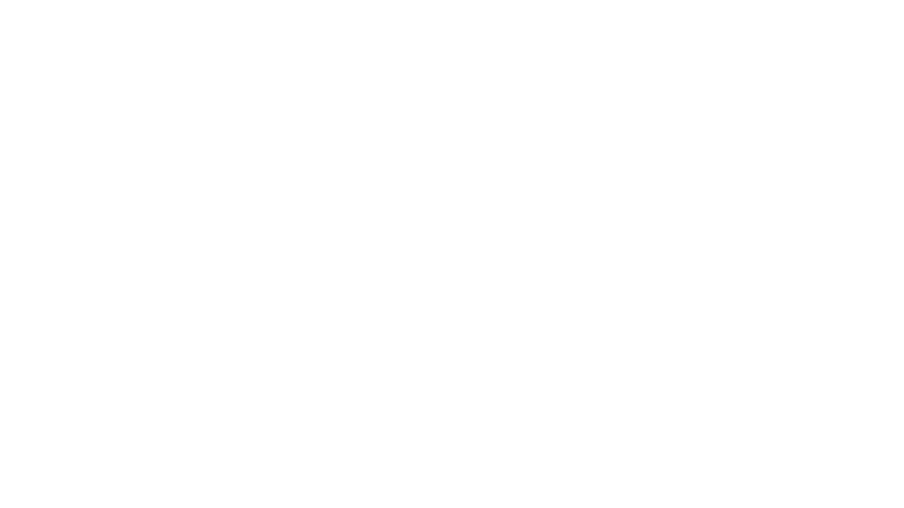